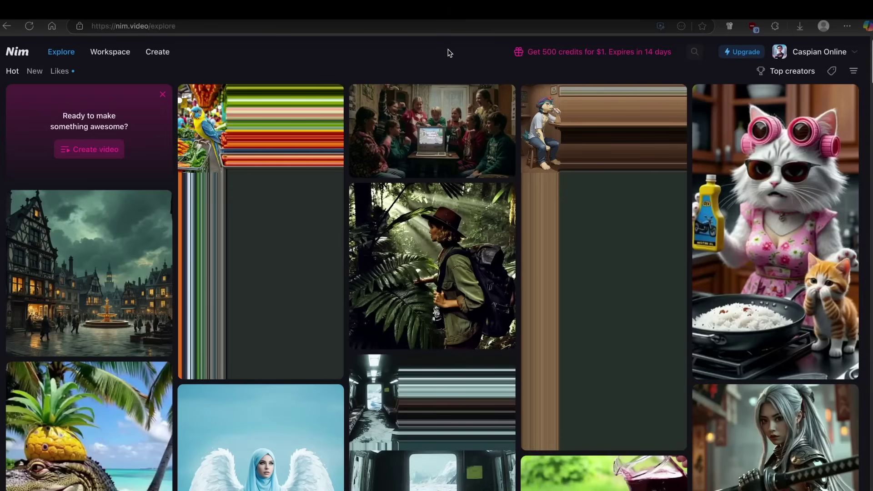
- Open the jungle explorer clip's detail page (seed 41362675, 960×960) and select its full prompt paragraph
click(230, 26)
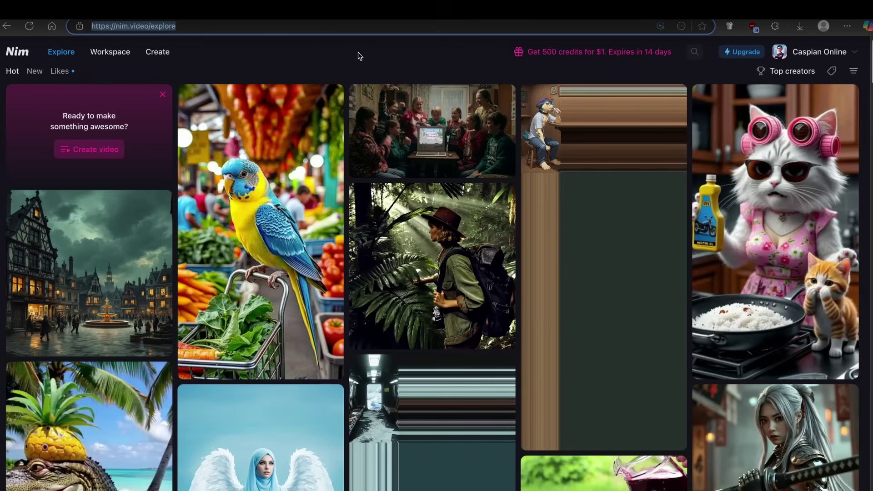
scroll(417, 218, down, 3)
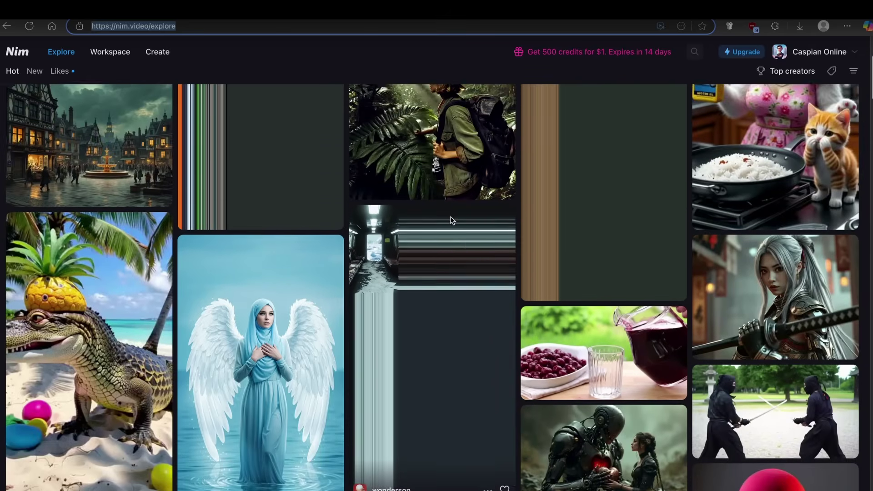
scroll(453, 221, up, 1)
click(454, 182)
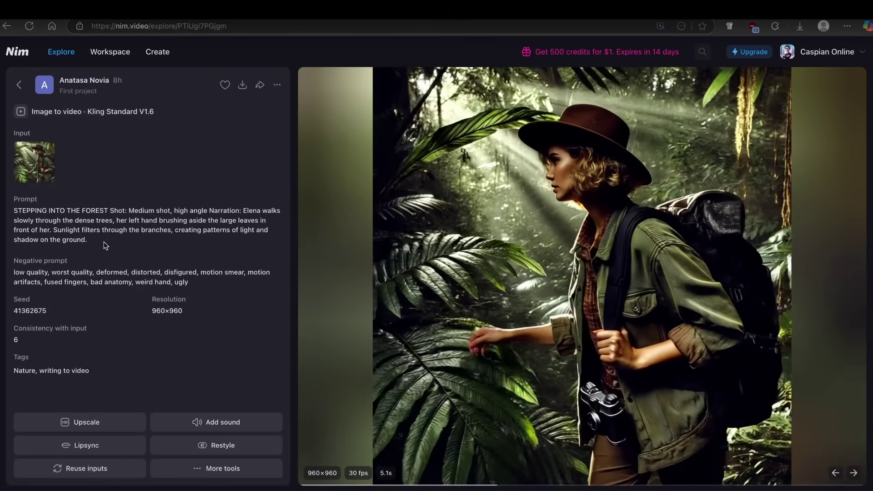
drag(105, 246, 13, 209)
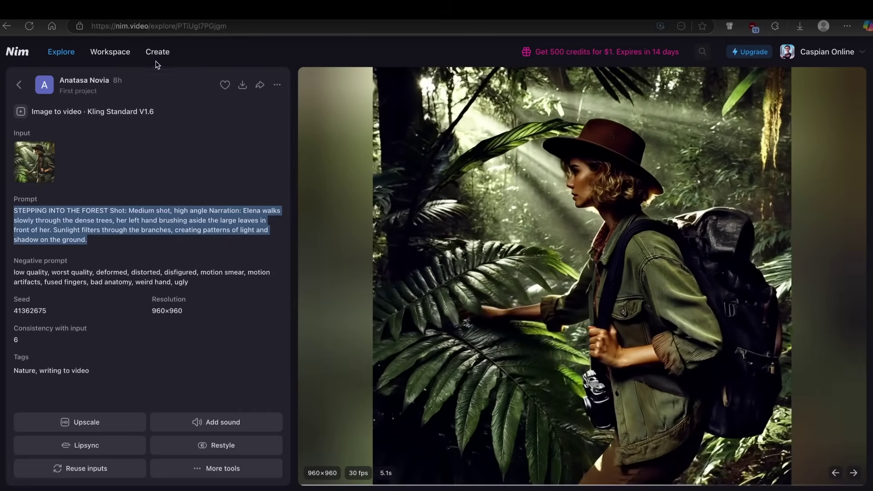
- In Create, browse the Image to video, Describe, Text to video, restyle and All tools options, ending on Image to video
click(157, 52)
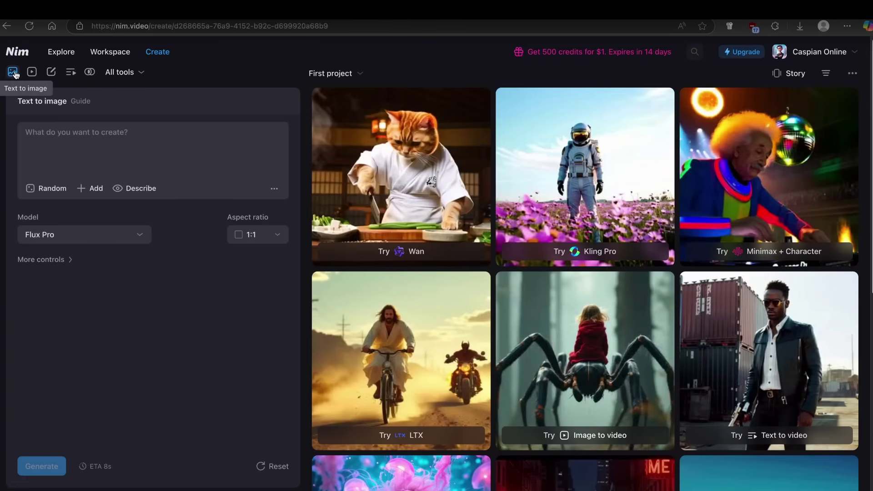
click(33, 72)
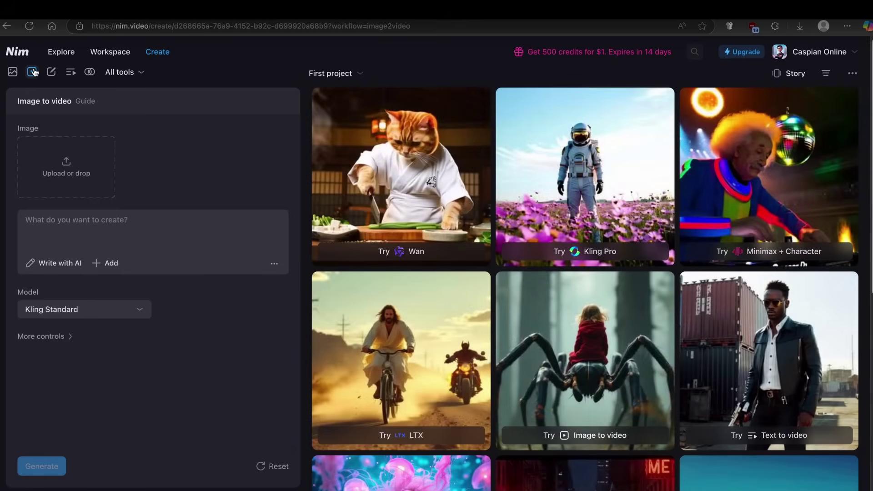
click(53, 72)
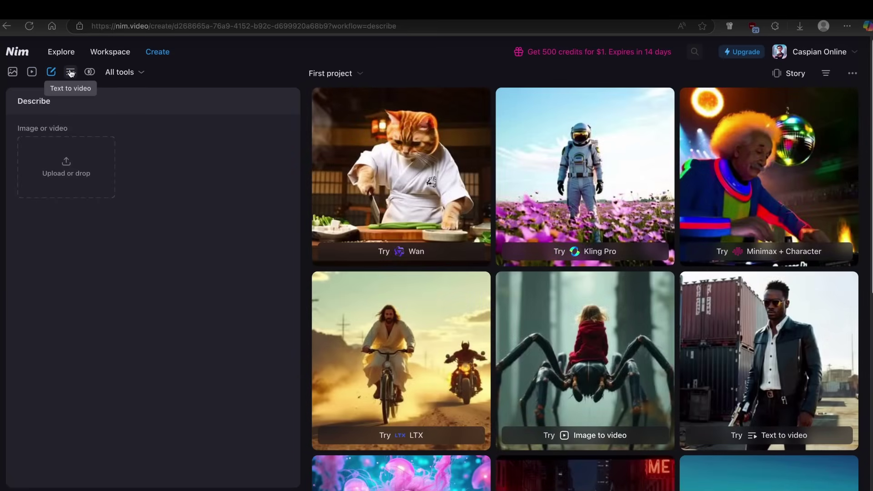
click(71, 72)
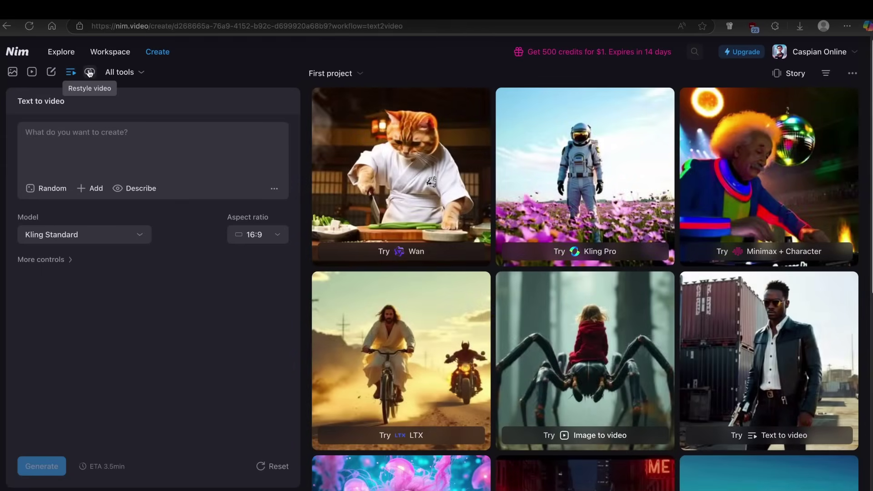
click(89, 73)
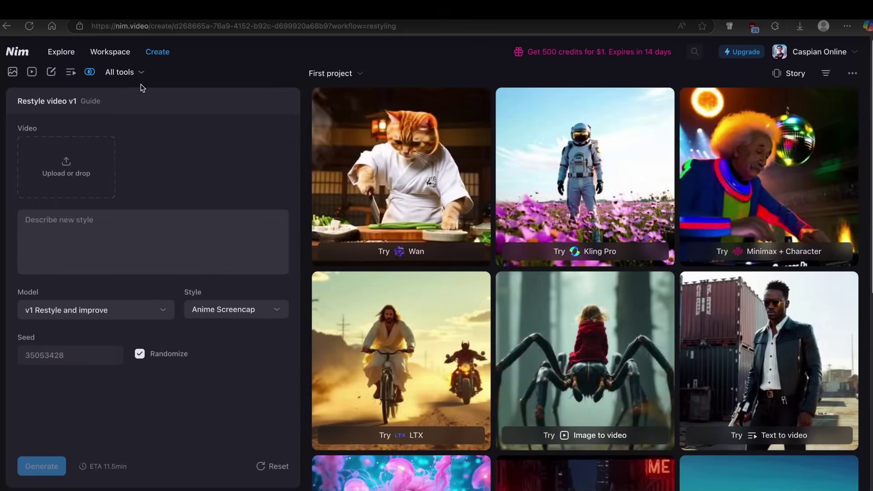
click(139, 74)
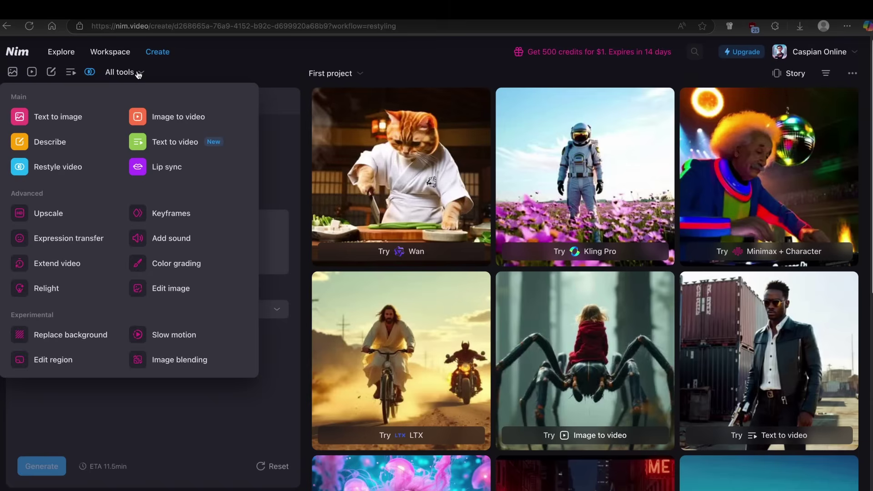
click(172, 117)
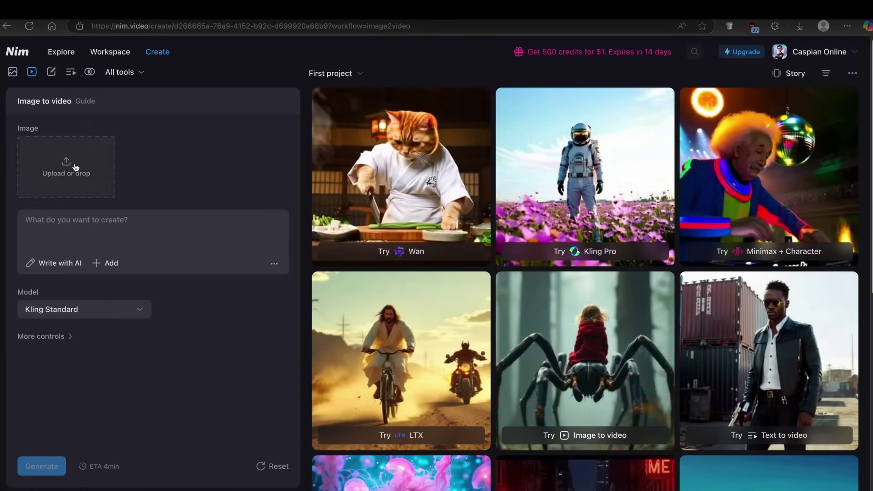
- Upload the elephant-on-a-dirt-path photo from Downloads as the starting image and have AI write its prompt
click(74, 162)
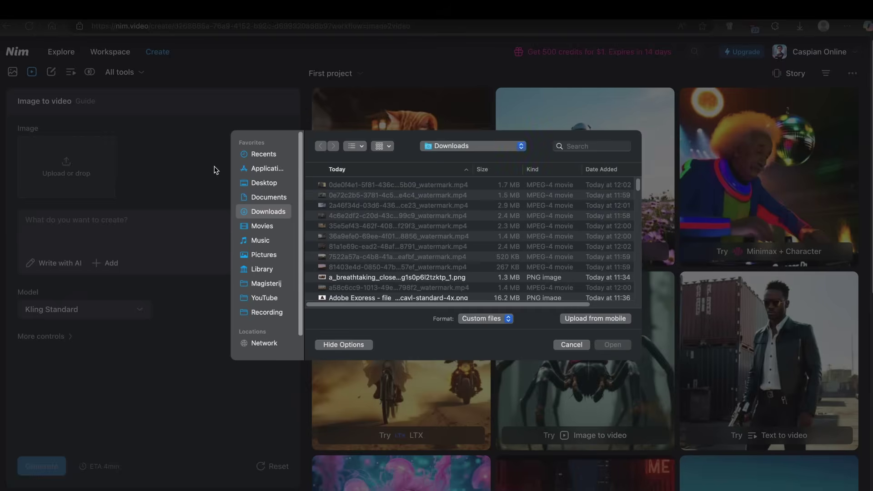
scroll(370, 223, down, 2)
double_click(370, 224)
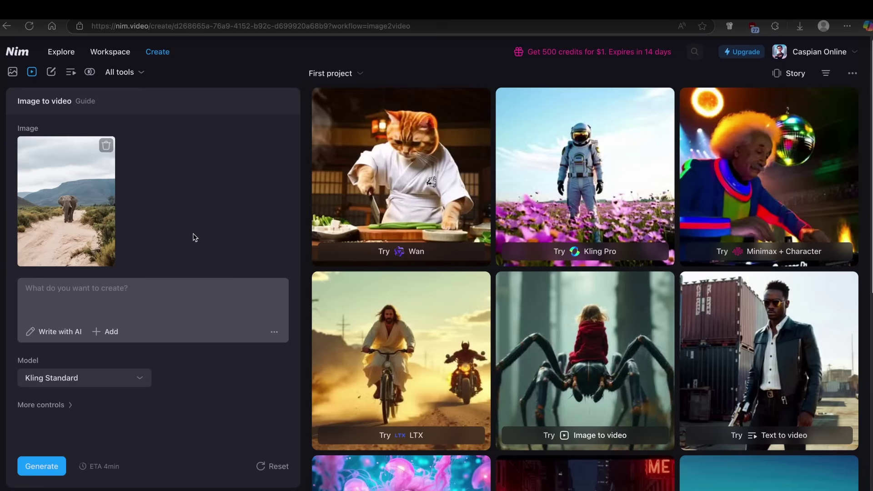
click(61, 334)
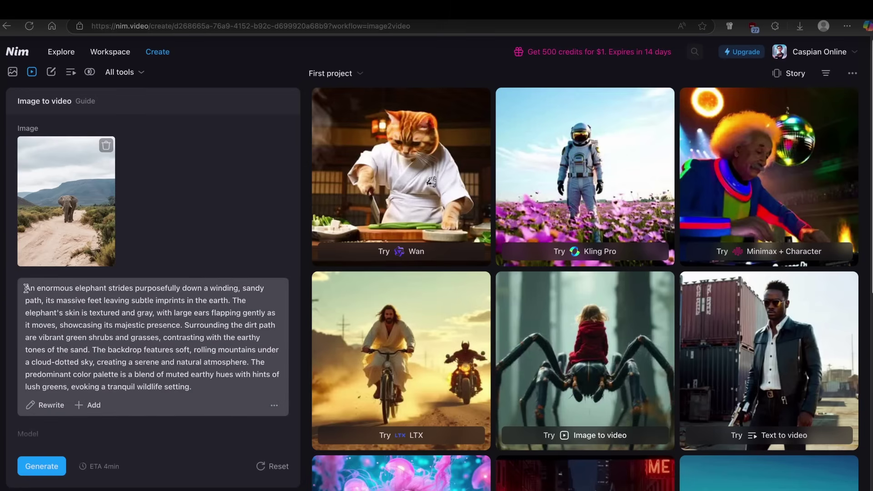
- Look over the Add-to-prompt options and Prompt style choices, closing both without changes
click(91, 404)
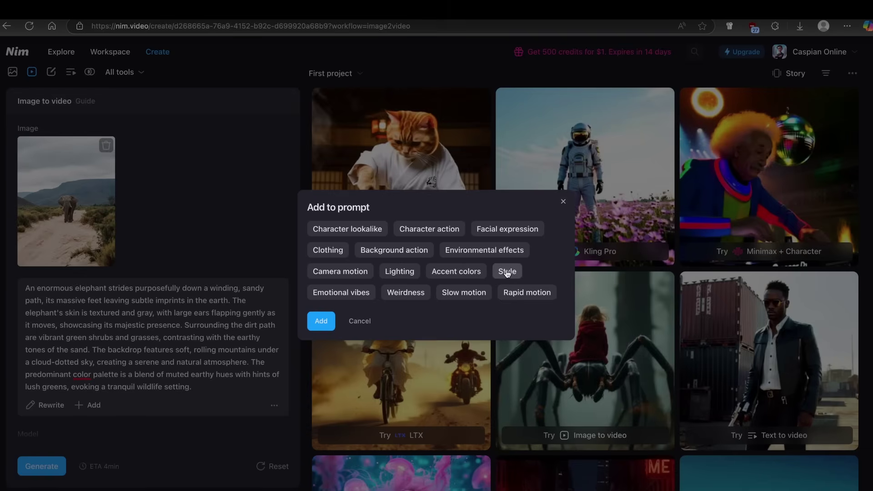
click(359, 321)
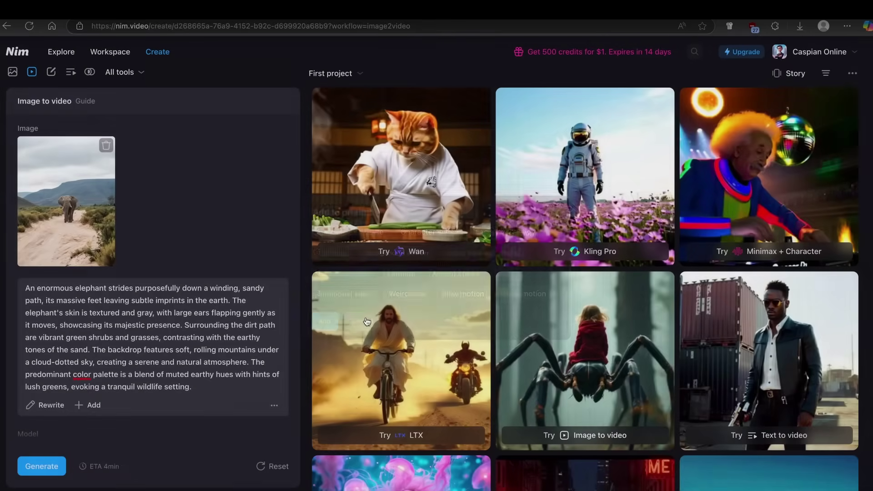
click(275, 407)
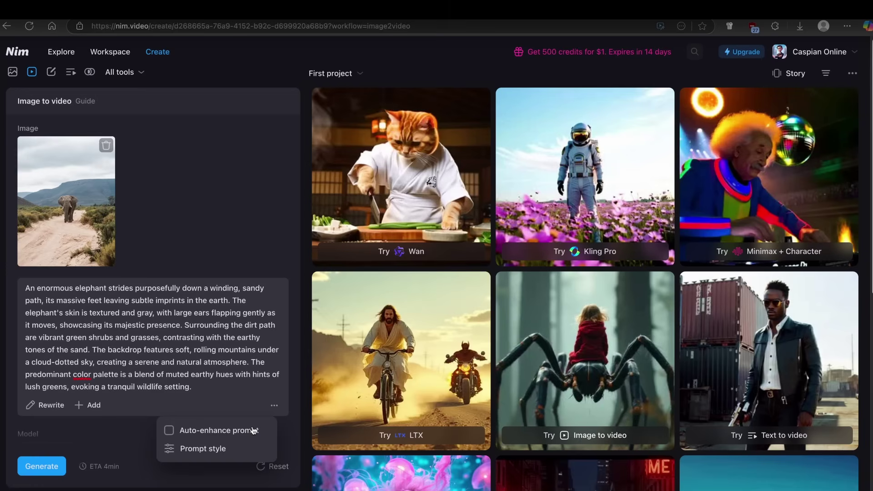
click(215, 450)
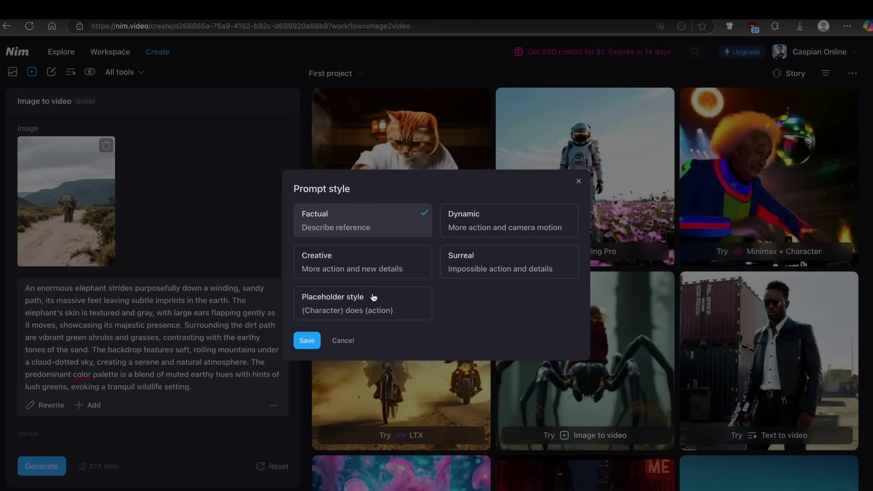
click(346, 345)
scroll(236, 253, down, 3)
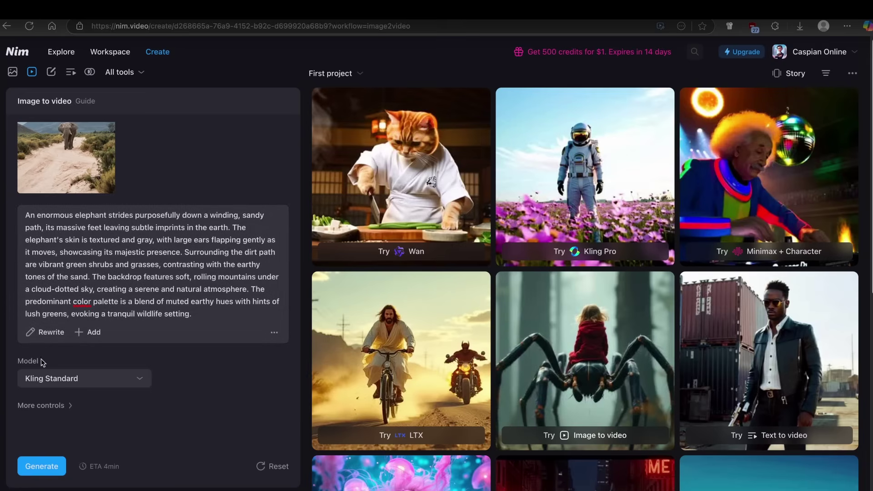
- Switch the video model from Kling Standard to Wan and submit the elephant image-to-video job to the queue
click(85, 377)
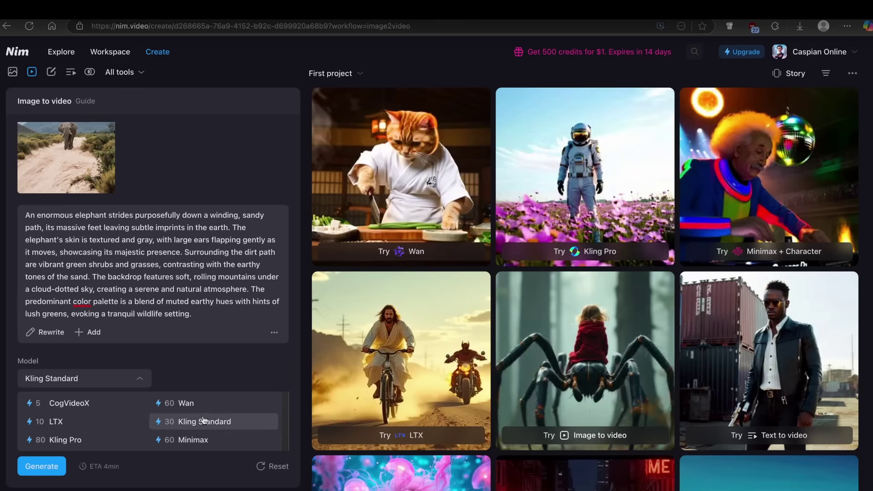
click(191, 403)
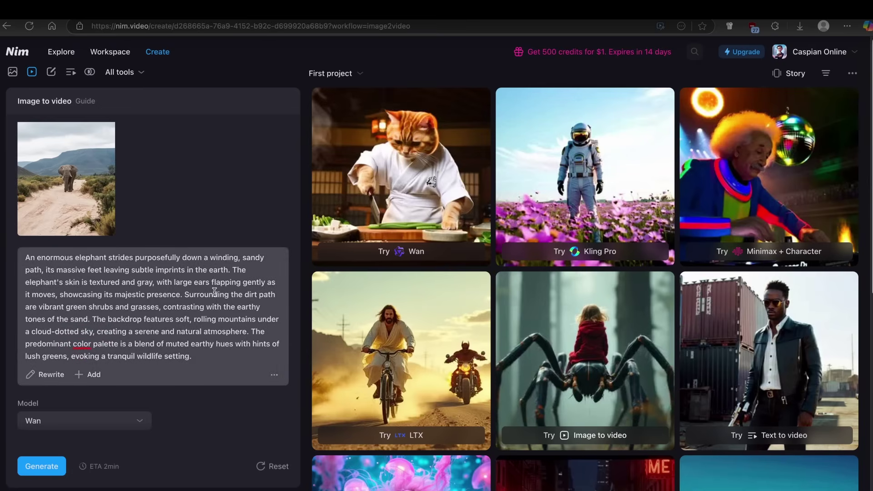
click(138, 419)
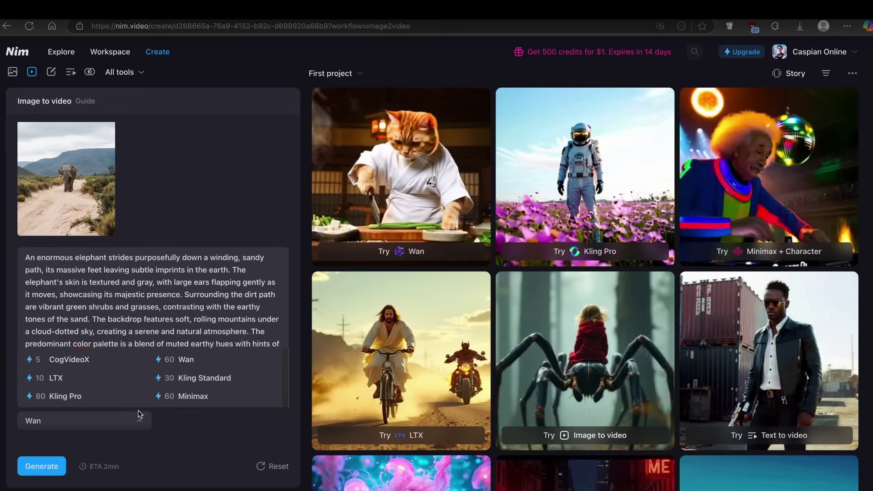
click(211, 360)
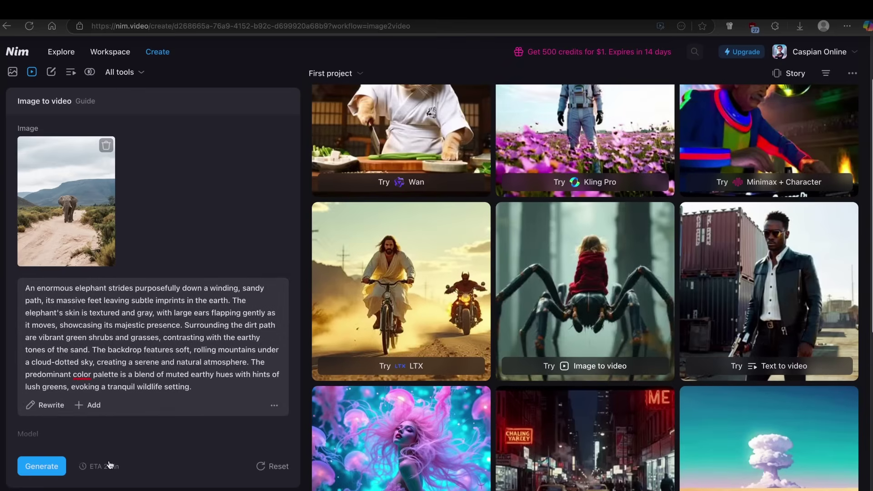
mouse_move(108, 469)
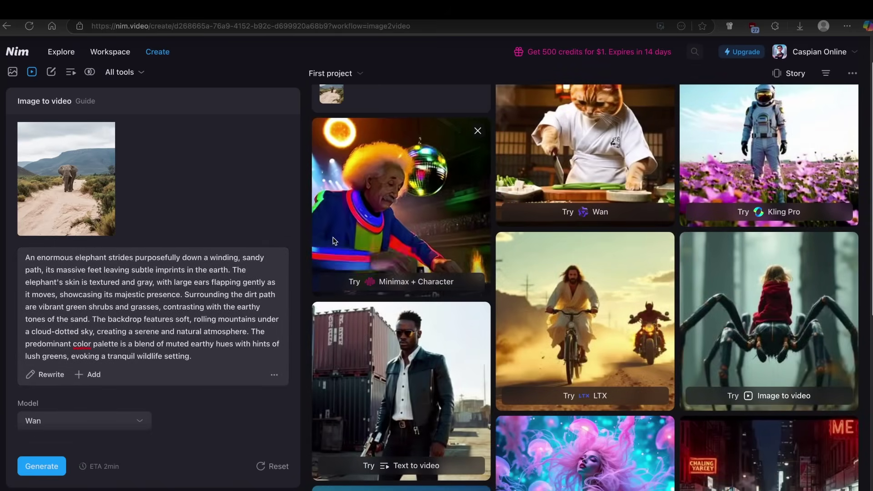
scroll(334, 227, up, 1)
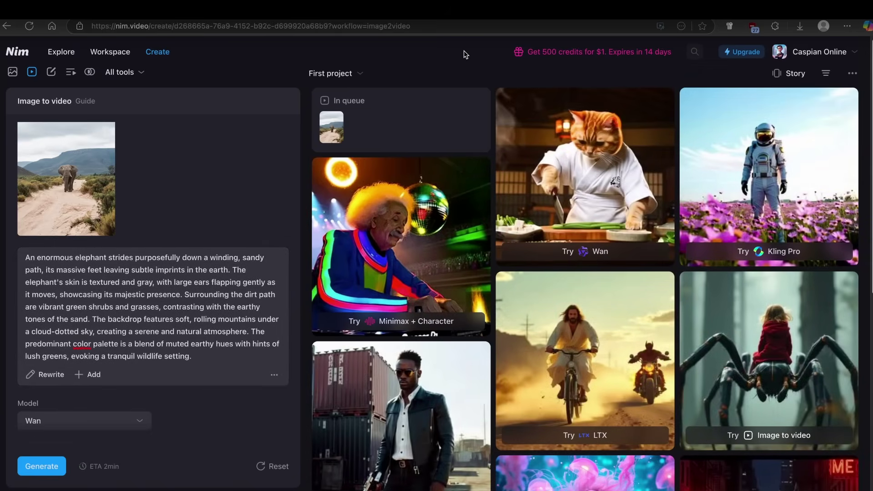
- Check the credit balance in the top-right account menu while the elephant clip finishes generating
click(810, 53)
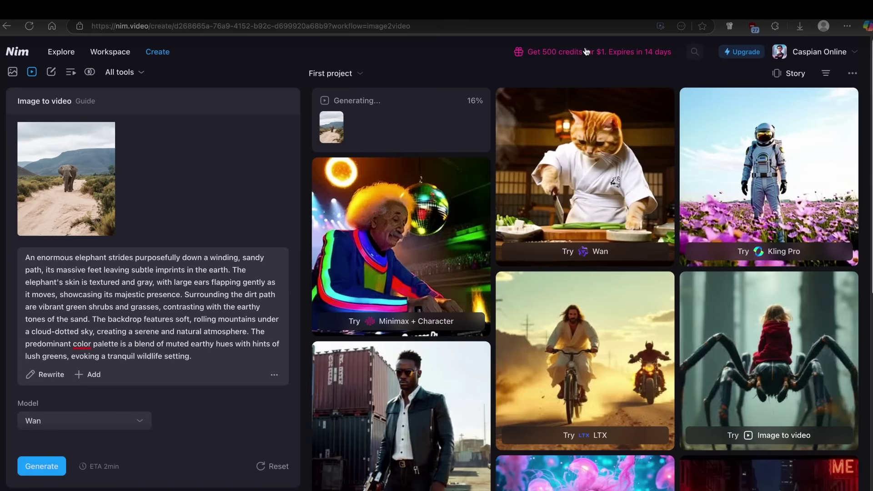
click(837, 49)
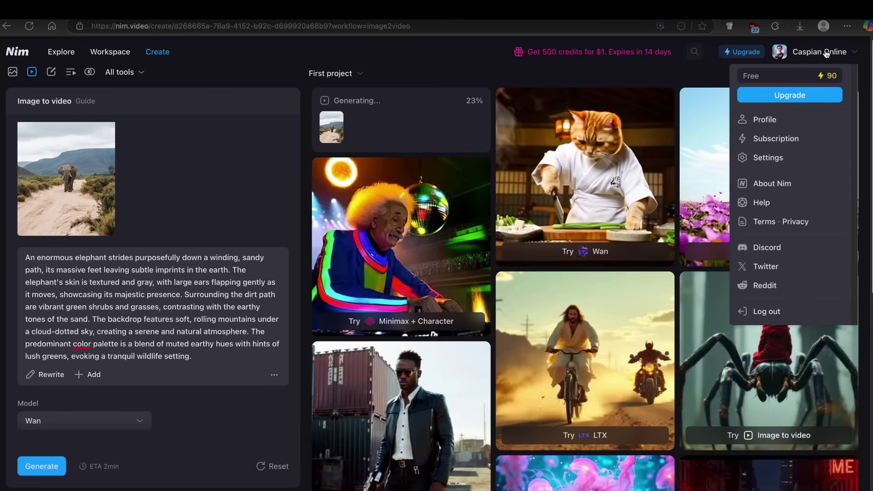
click(824, 52)
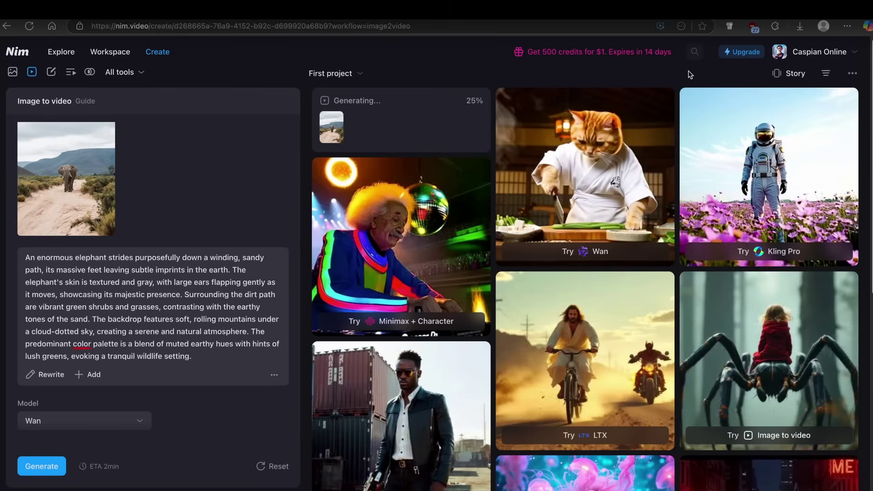
click(806, 57)
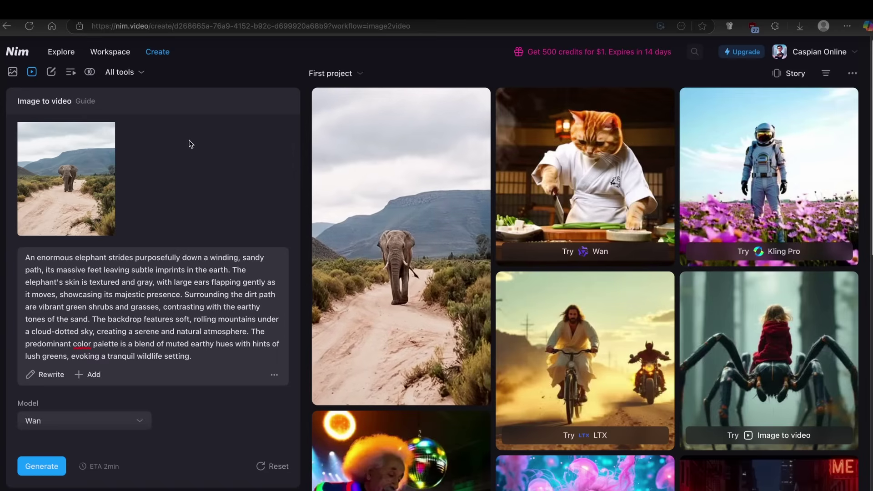
- Open the finished elephant clip's details to watch the 720×1280, 16 fps, 5.1 s Wan video (seed 40088930)
click(394, 205)
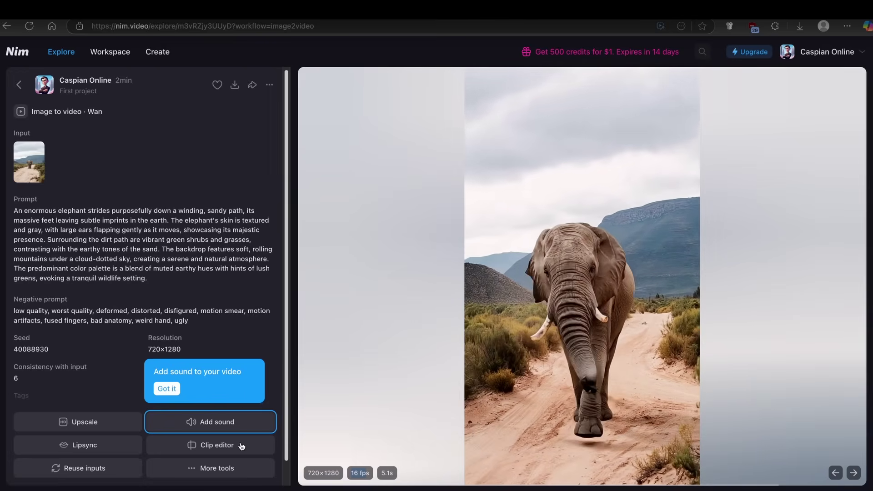
click(163, 468)
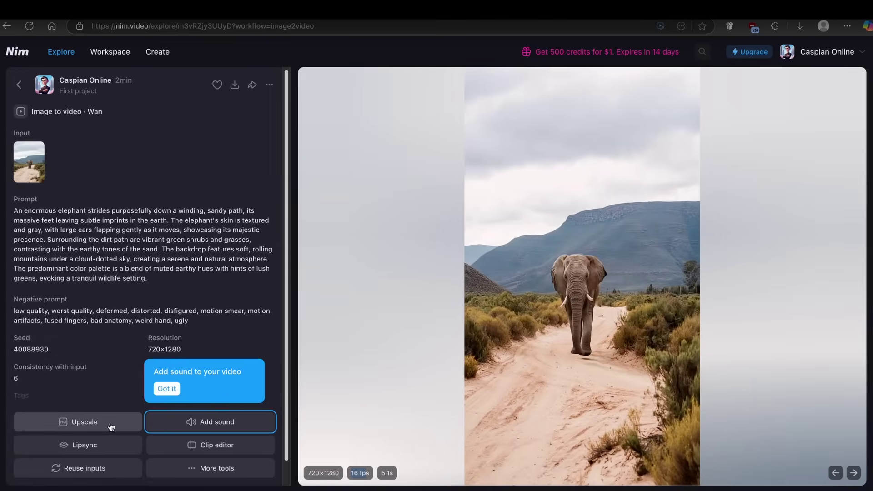
- Send the elephant clip to Upscale with 4x resolution and 2x frame rate
click(110, 426)
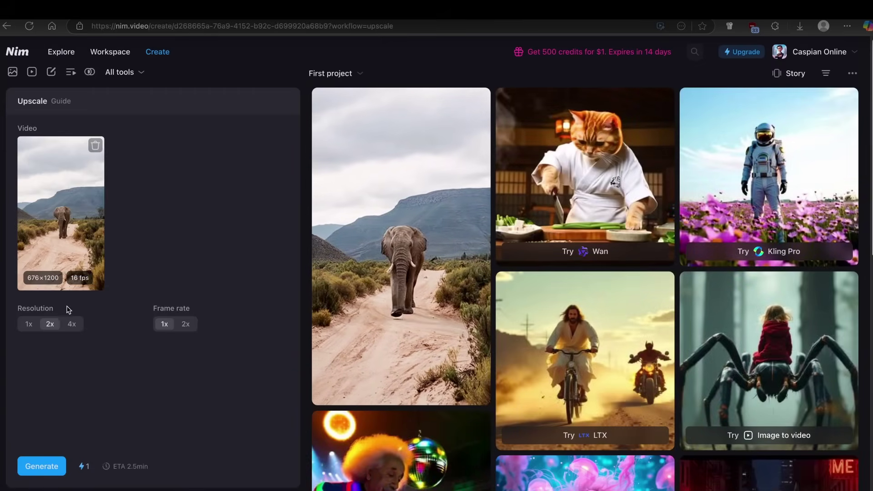
click(72, 326)
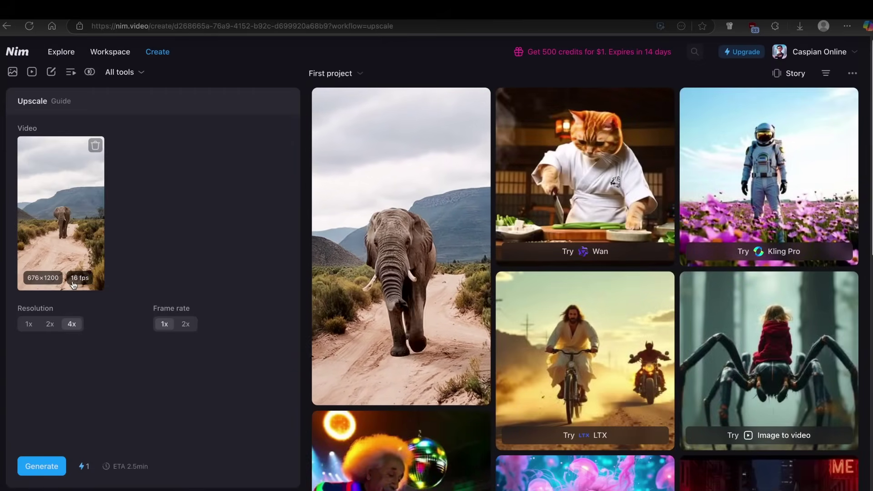
click(186, 325)
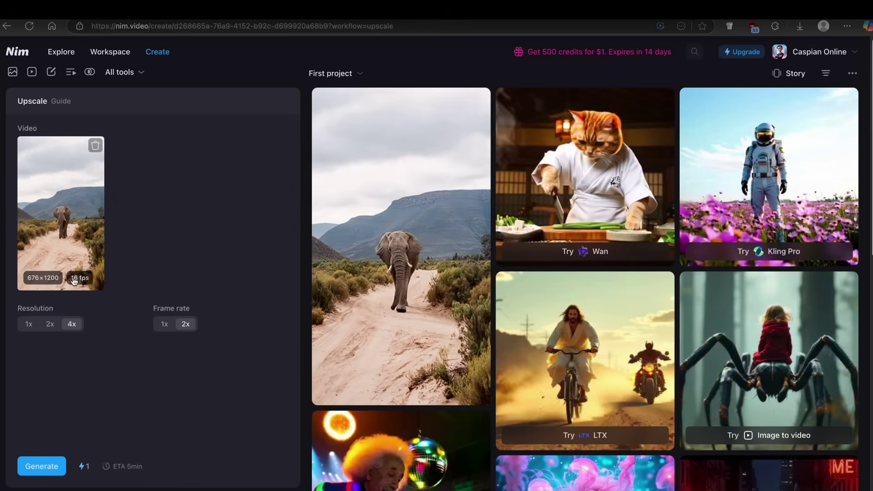
- Queue the elephant upscale job and copy the source video's prompt for reuse
click(86, 273)
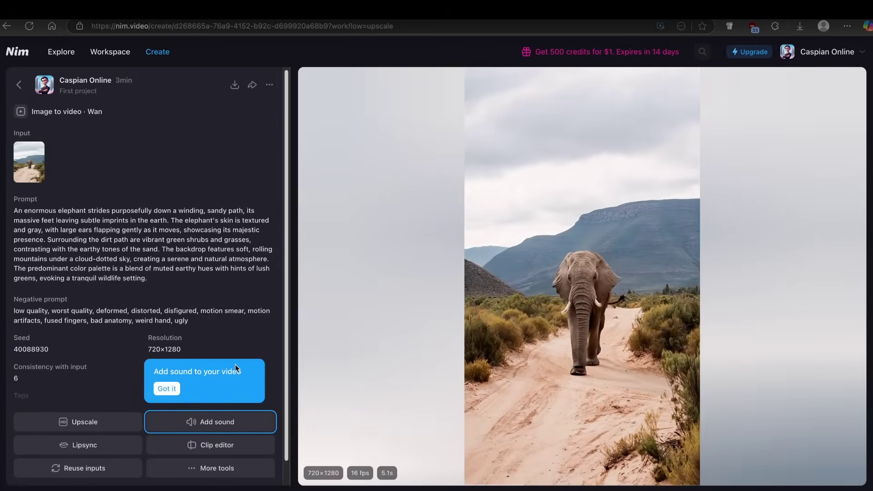
click(42, 466)
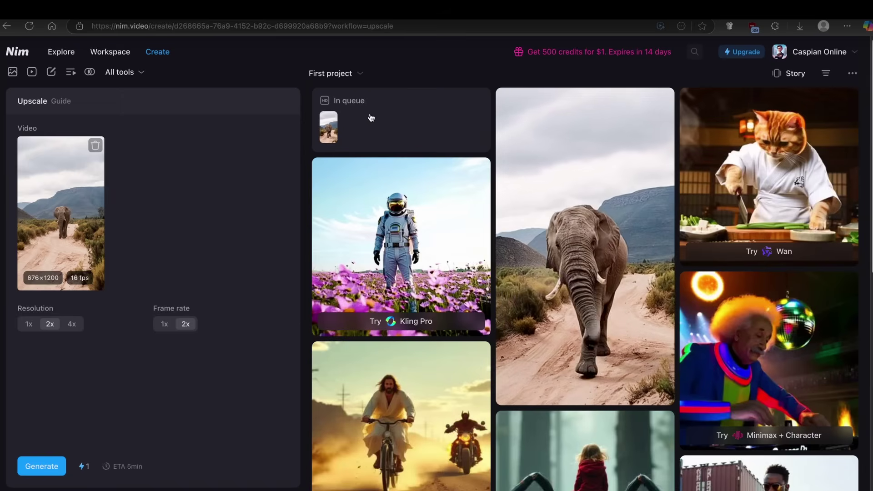
click(552, 130)
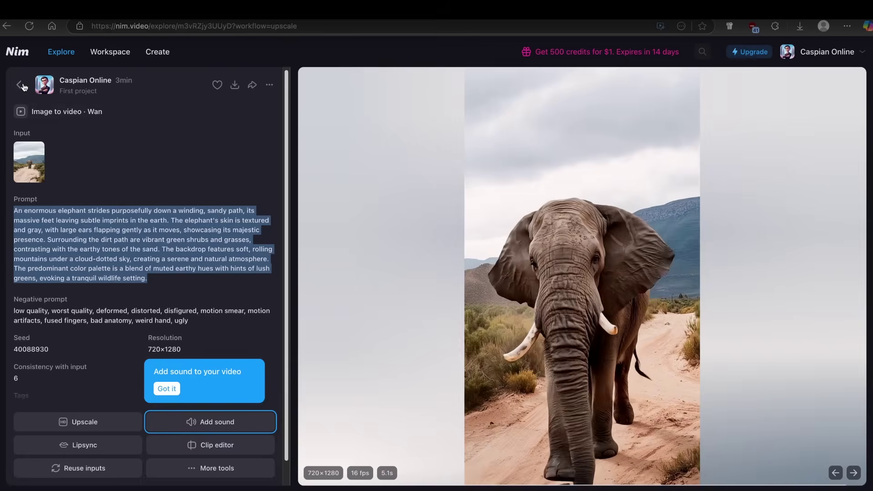
click(18, 85)
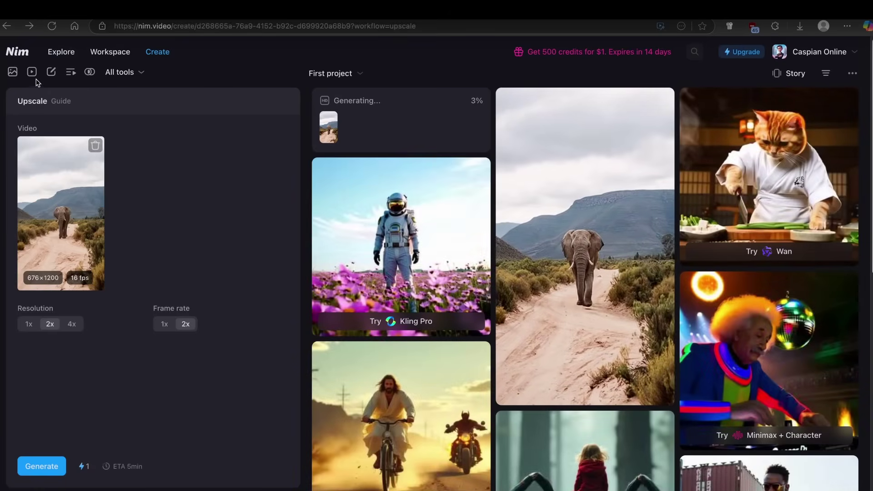
click(50, 72)
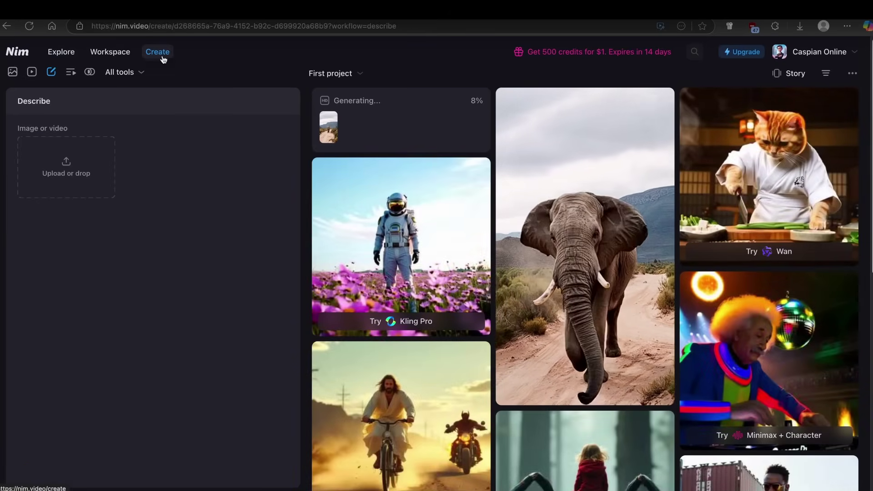
- Paste the elephant prompt into Text to video, pick the Wan model and keep the 16:9 aspect ratio
click(75, 74)
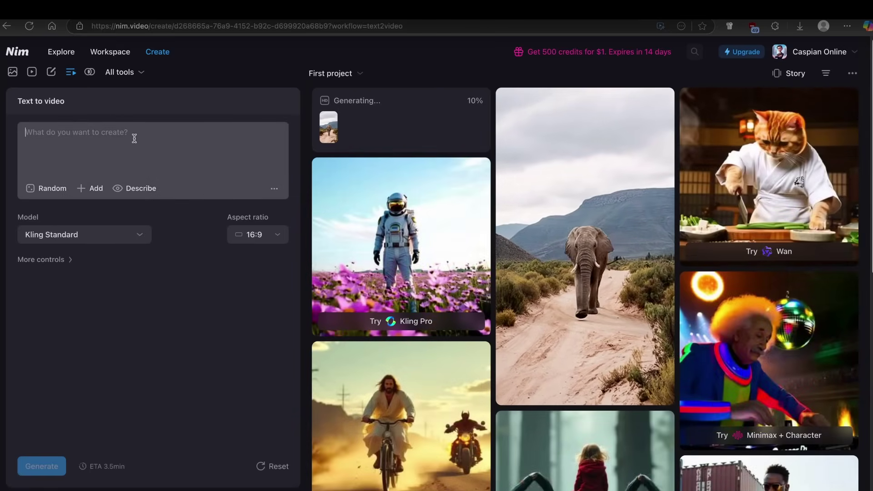
text(An enormous elephant strides purposefully down a winding, sandy path, its massive feet leaving subtle imprints in the earth. The elephant's skin is textured and gray, with large ears flapping gently as it moves, showcasing its majestic presence. Surrounding the dirt path are vibrant green shrubs and grasses, contrasting with the earthy tones of the sand. The backdrop features soft, rolling mountains under a cloud-dotted sky, creating a serene and natural atmosphere. The predominant color palette is a blend of muted earthy hues with hints of lush greens, evoking a tranquil wildlife setting.)
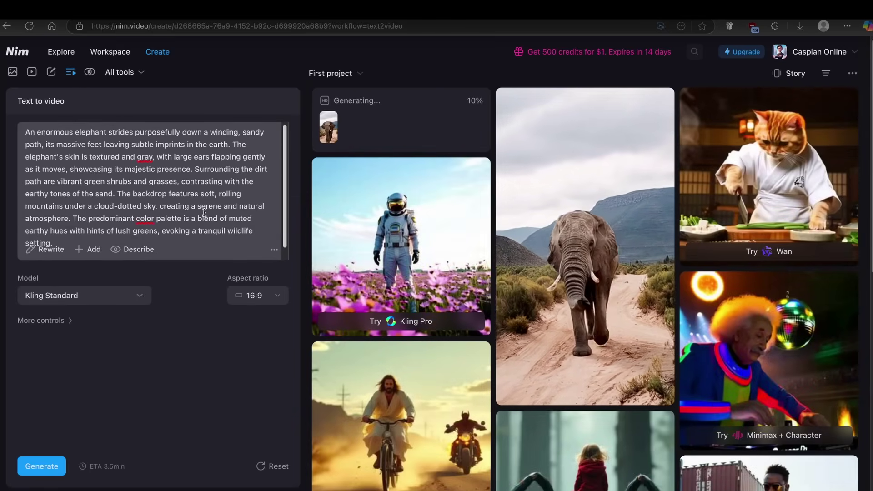
scroll(122, 184, down, 1)
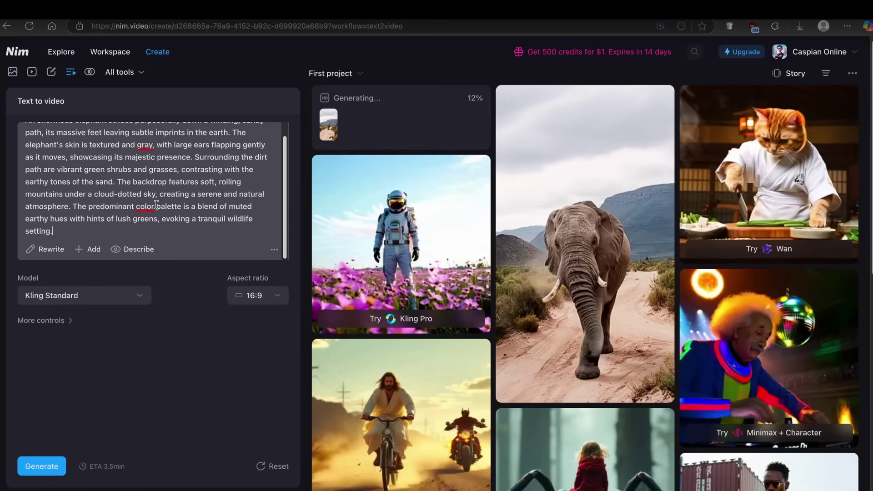
scroll(150, 191, up, 1)
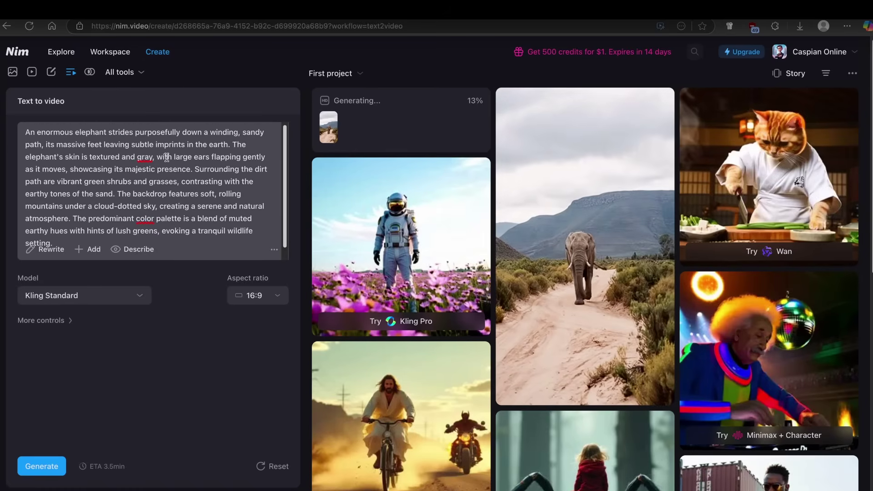
click(77, 295)
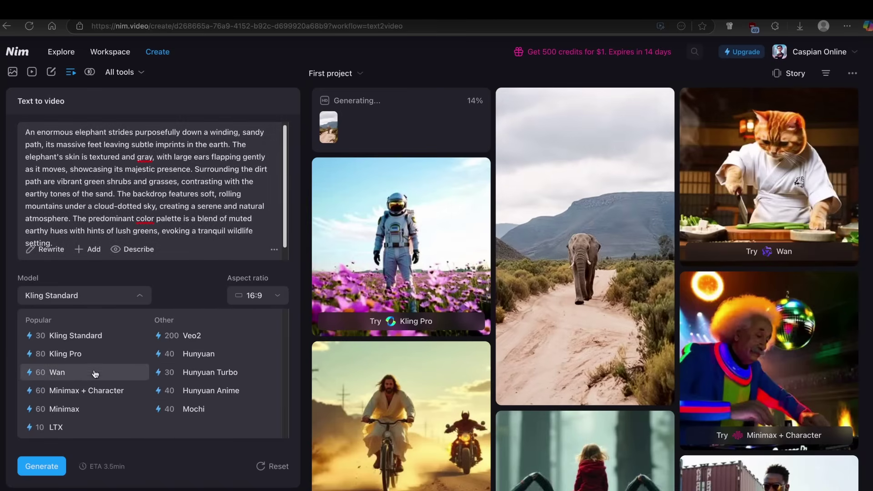
click(93, 372)
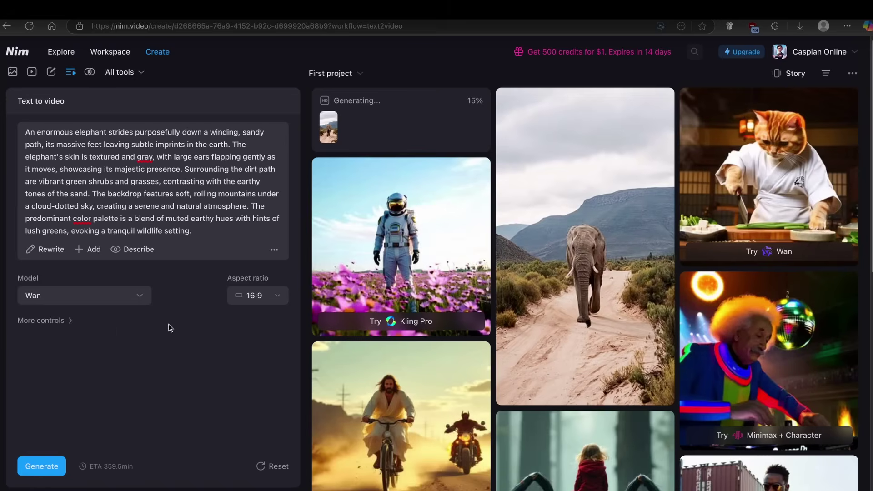
click(265, 296)
click(269, 322)
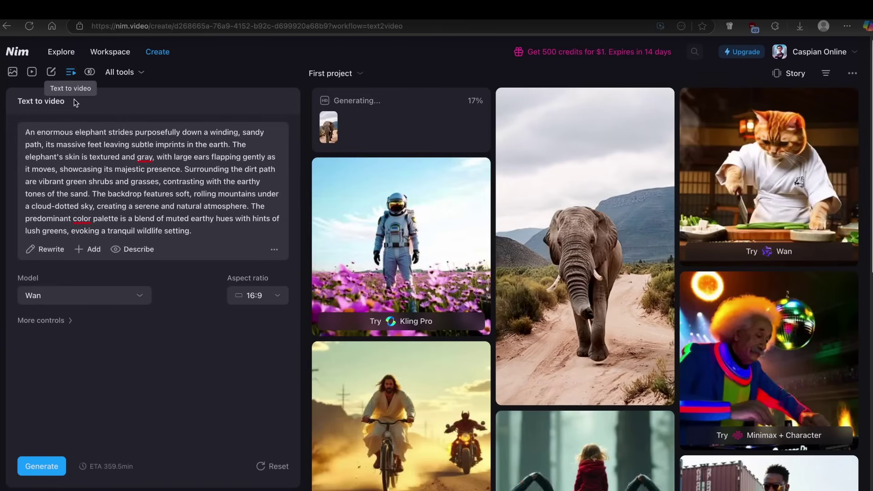
- Generate the elephant text-to-video with the Wan model, then select the prompt text for reuse
click(93, 297)
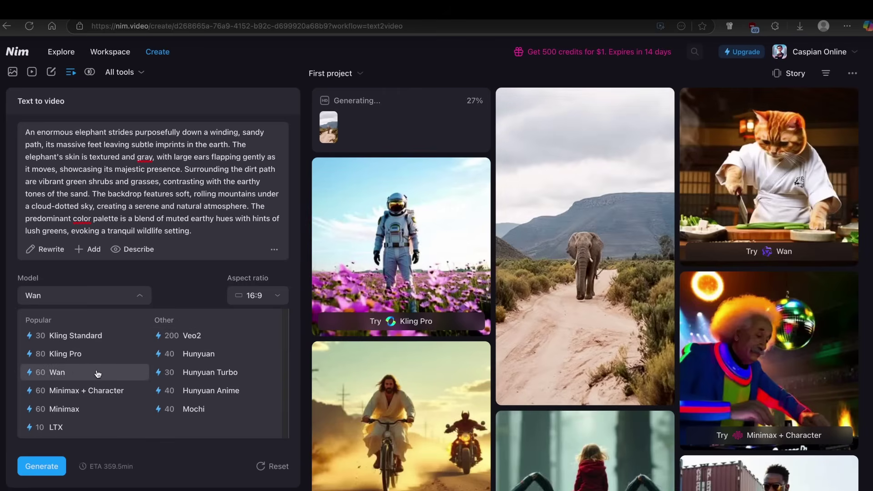
click(97, 374)
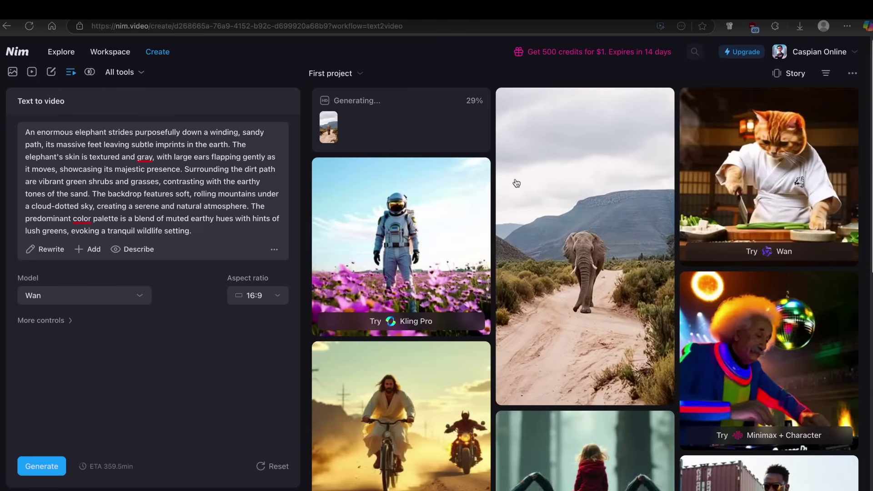
mouse_move(550, 194)
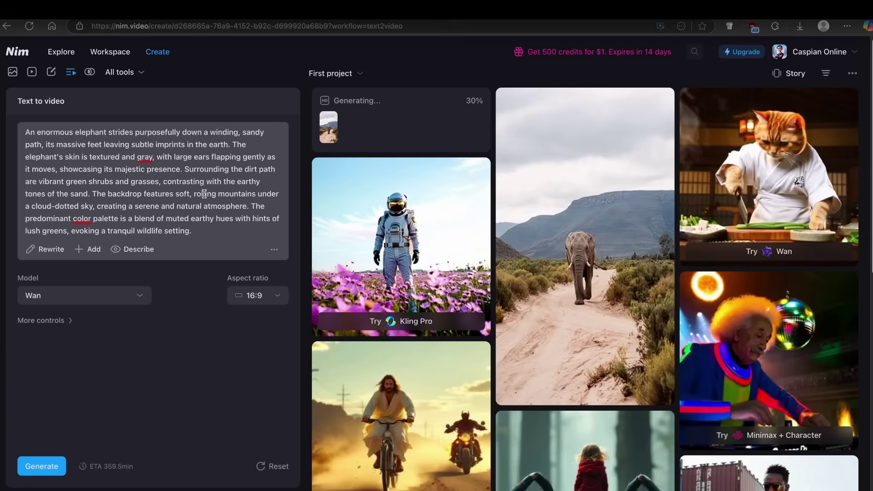
click(57, 470)
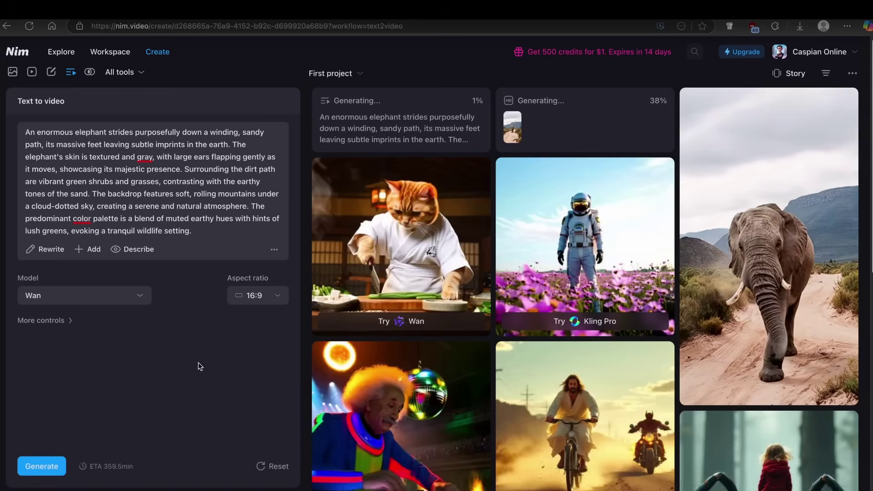
drag(194, 231, 25, 133)
key(ctrl+c)
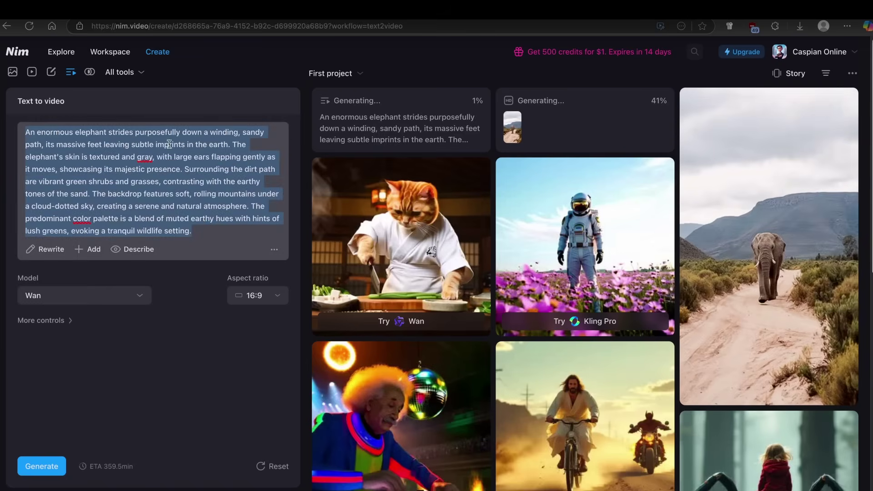
- Paste the elephant prompt into the Text to image tool
click(13, 72)
click(133, 137)
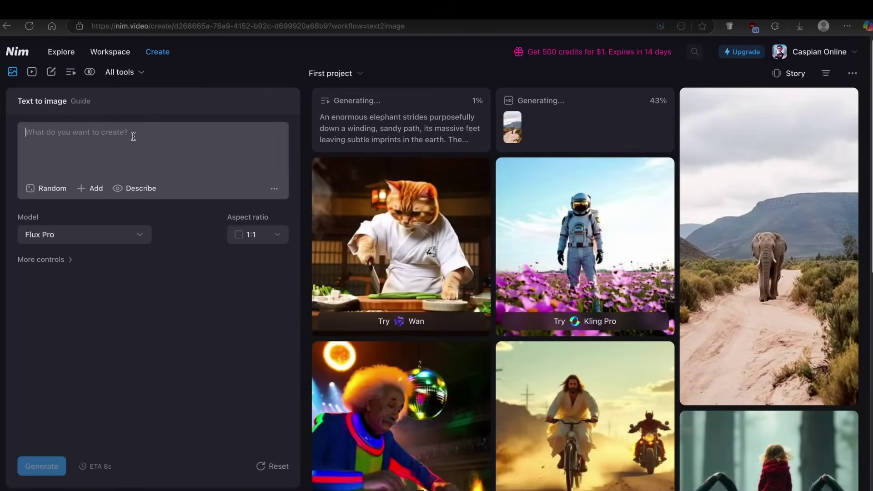
key(ctrl+v)
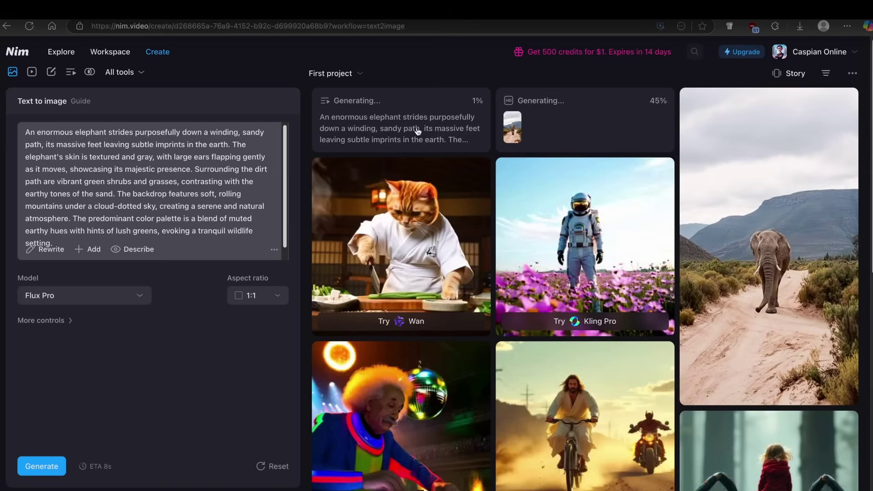
- Set the image aspect ratio to 16:9 and the model to Google Imagen
click(251, 296)
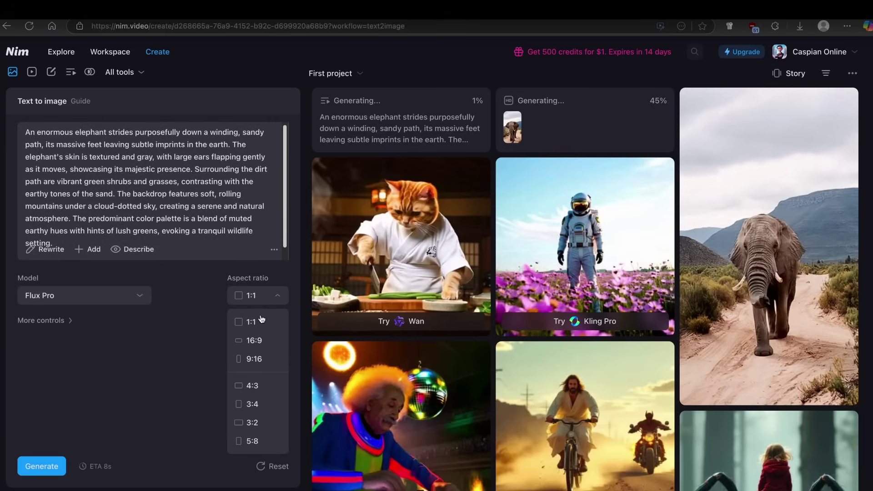
click(271, 344)
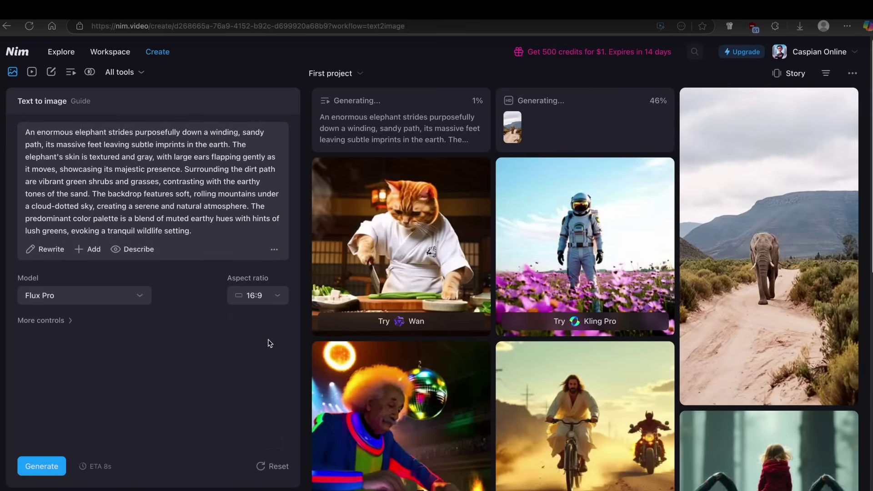
click(135, 301)
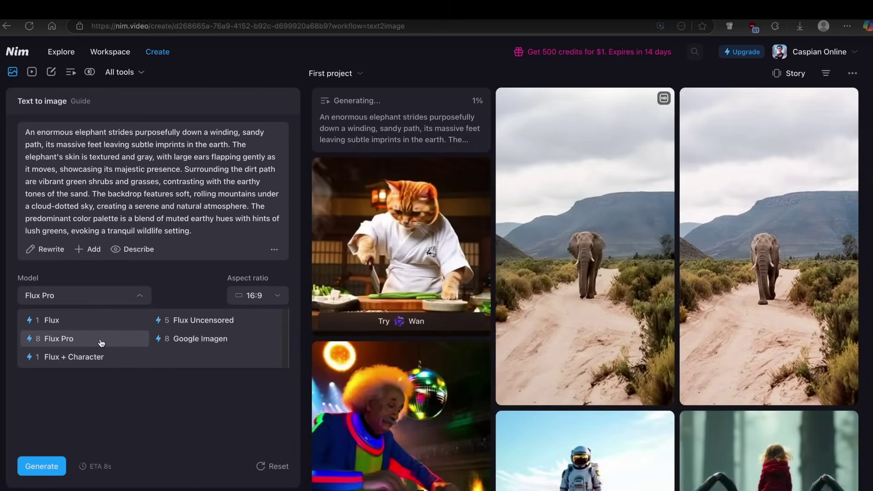
click(210, 341)
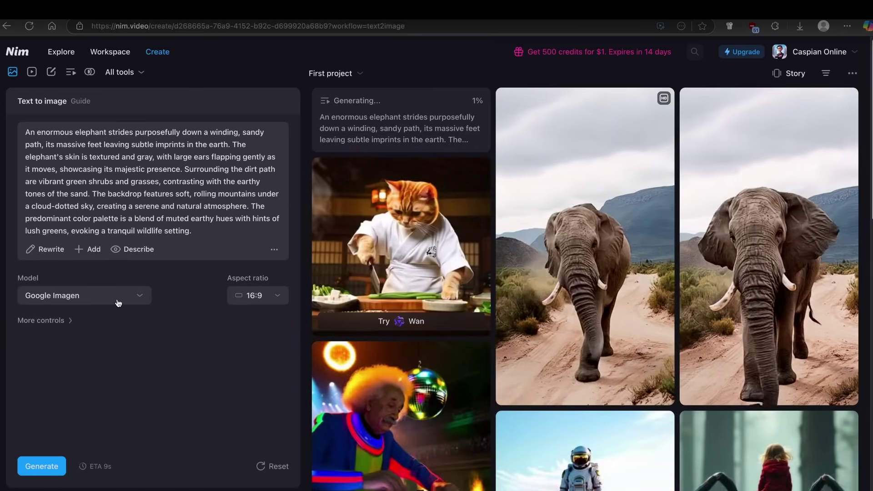
click(116, 297)
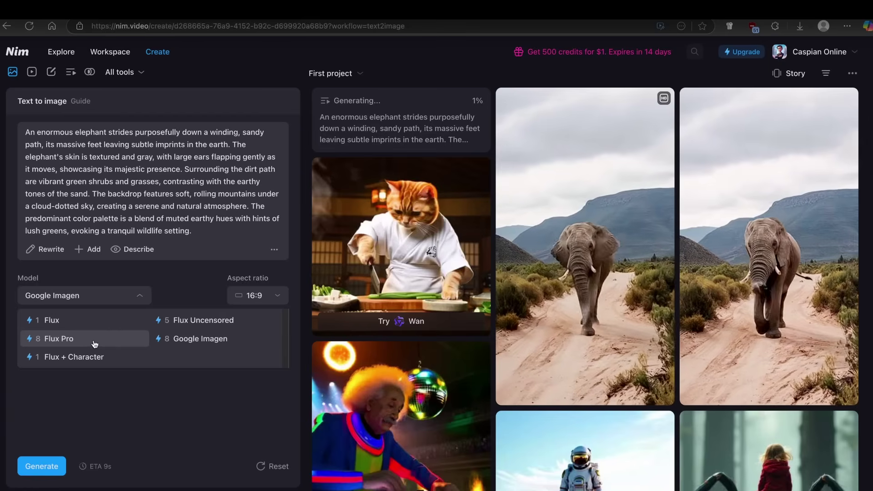
- Generate a Flux Pro elephant image from the same prompt, then view the Google Imagen image's details
click(199, 342)
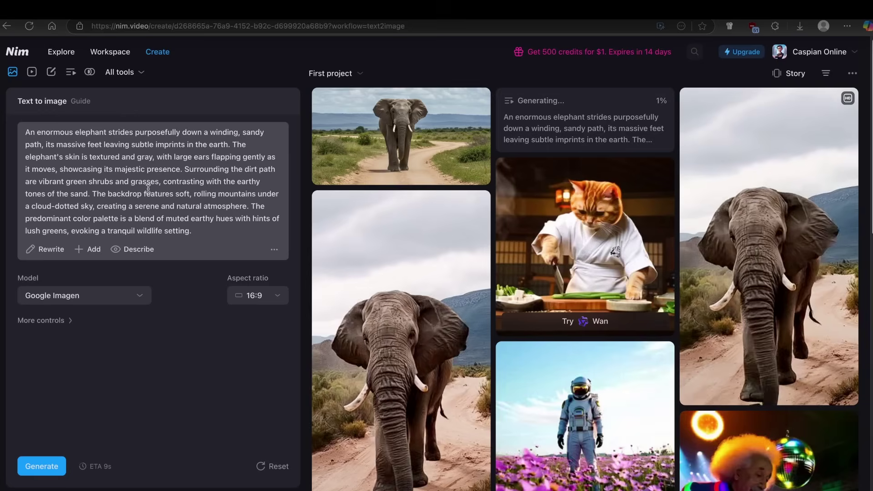
drag(47, 172, 24, 131)
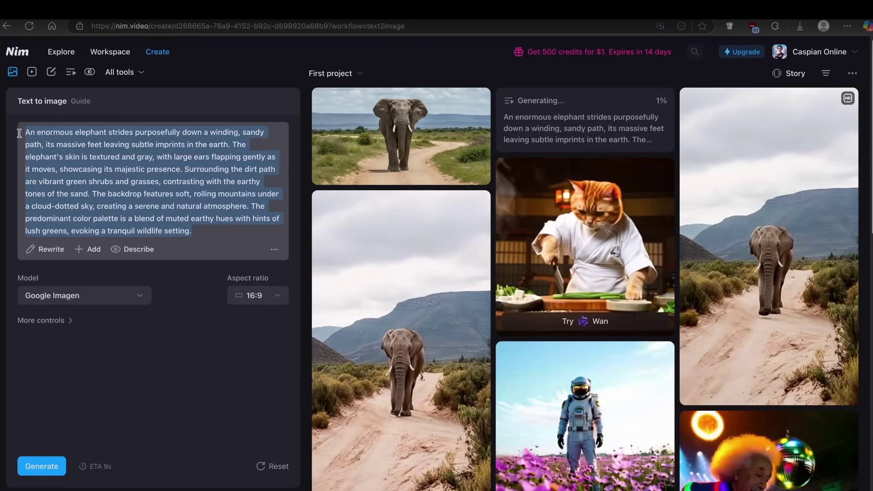
click(119, 304)
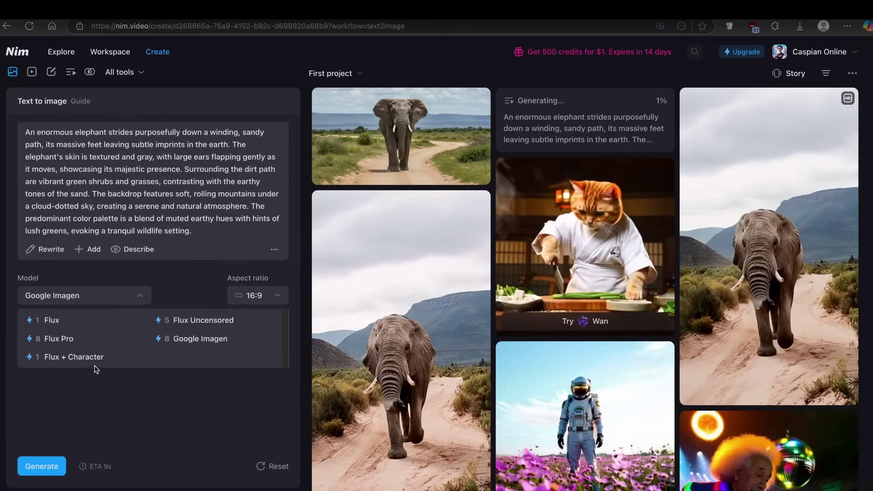
click(94, 338)
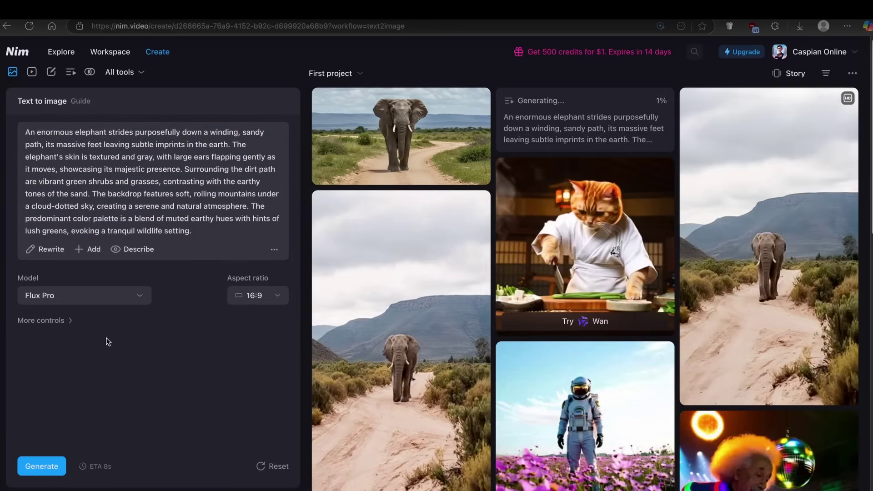
click(39, 466)
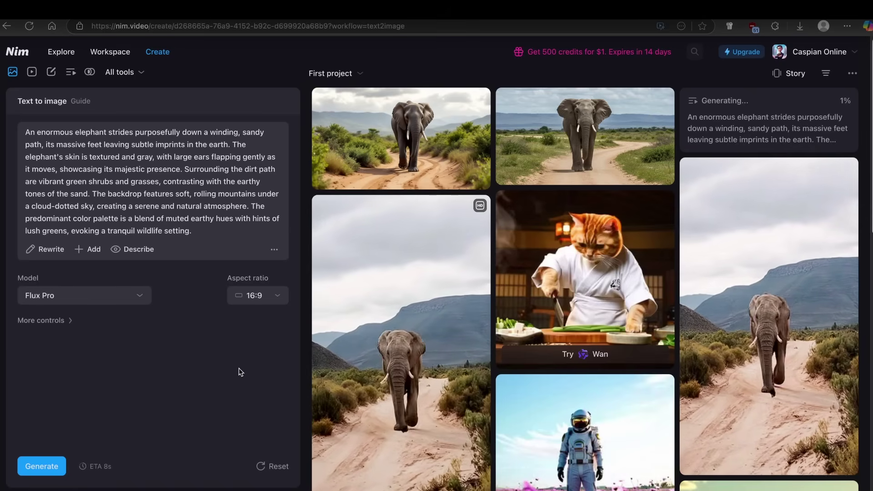
click(564, 142)
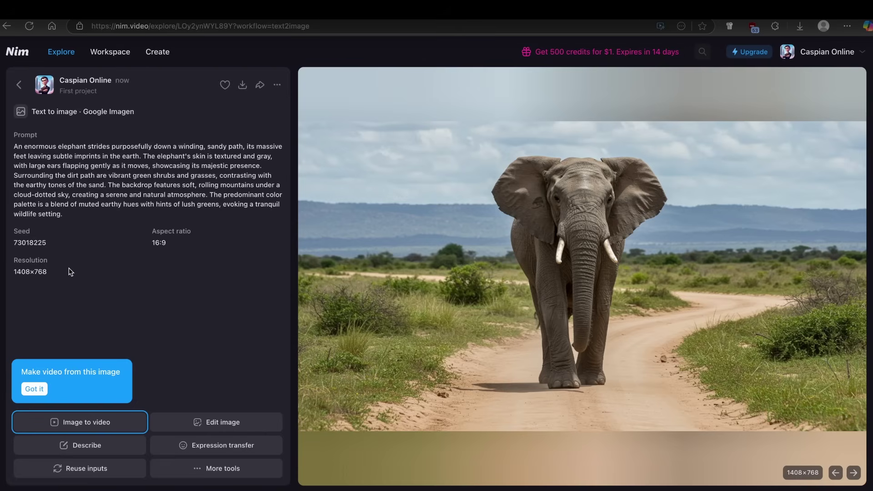
- Back in the Create gallery, open the Flux Pro elephant image (1344×768, seed 40588885)
drag(56, 272, 12, 271)
click(90, 284)
click(19, 85)
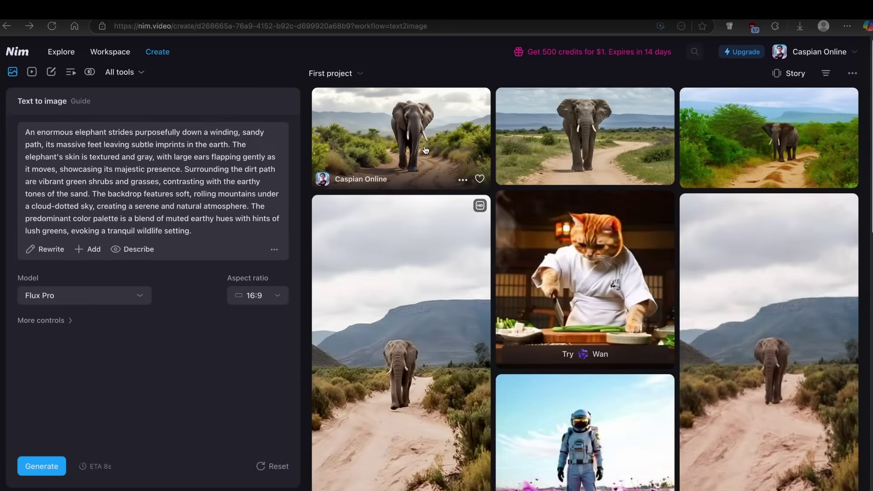
click(425, 150)
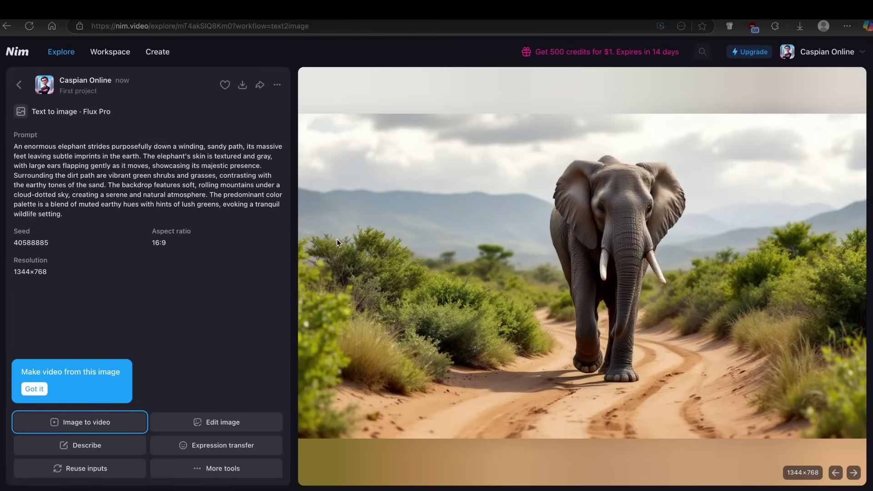